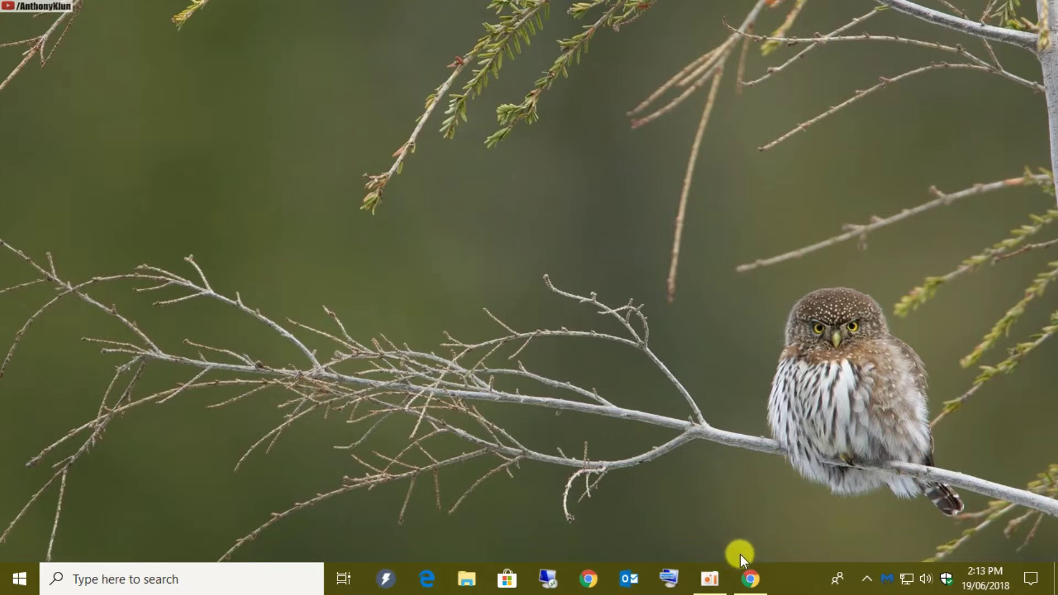
- Search Google for bricelam.net/image in the browser
{"action": "left_click", "coordinate": [753, 581]}
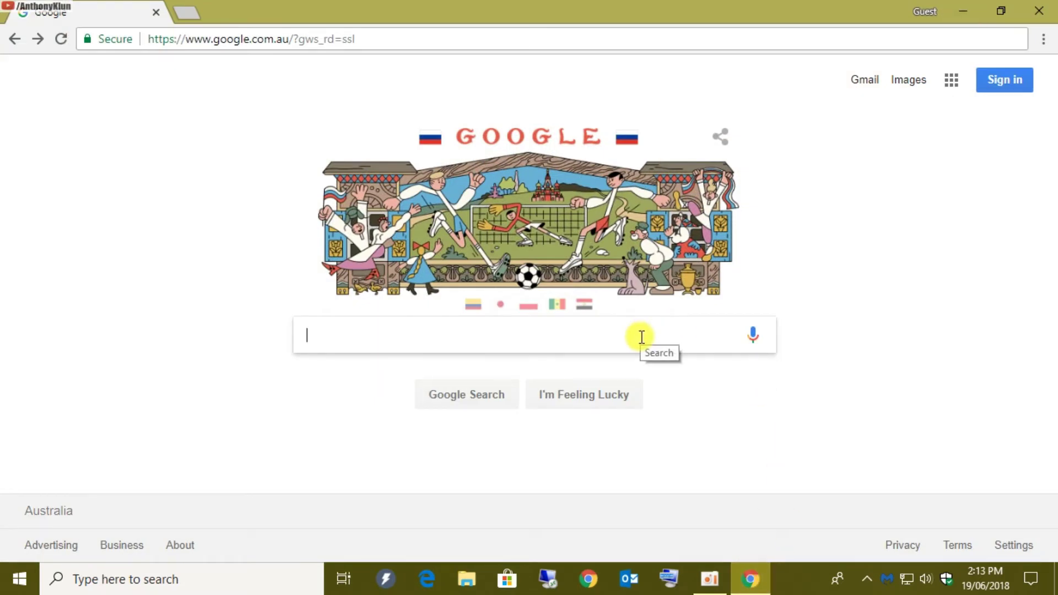
{"action": "type", "text": "bricelam.net"}
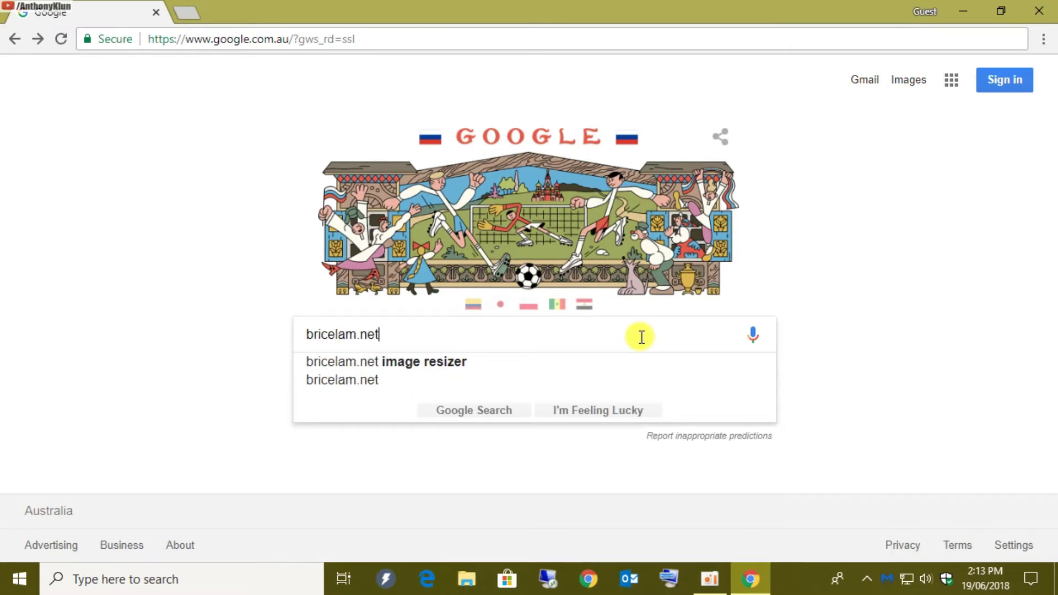
{"action": "type", "text": "/imag"}
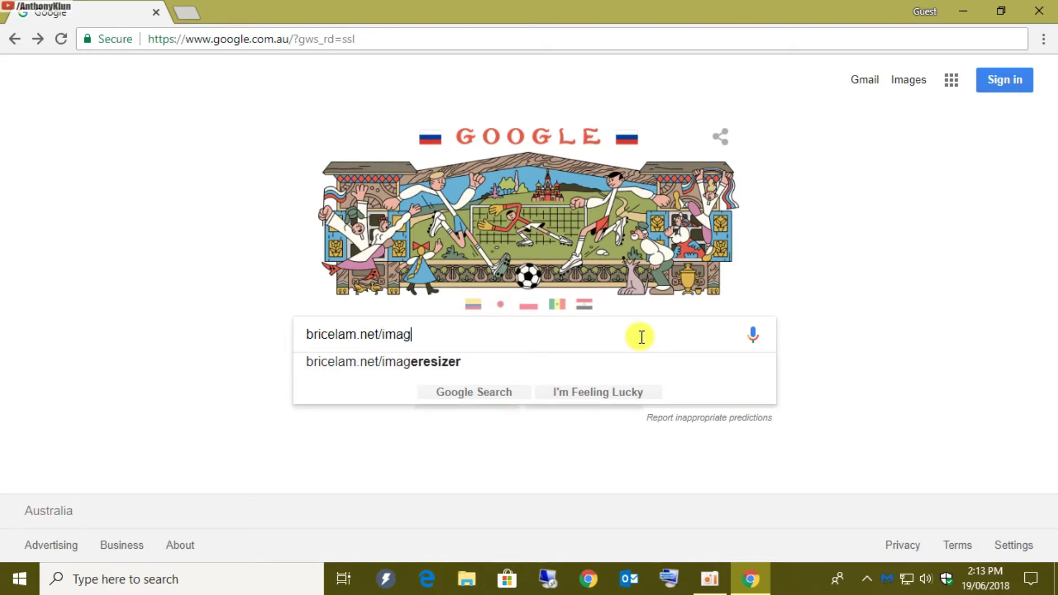
{"action": "type", "text": "e"}
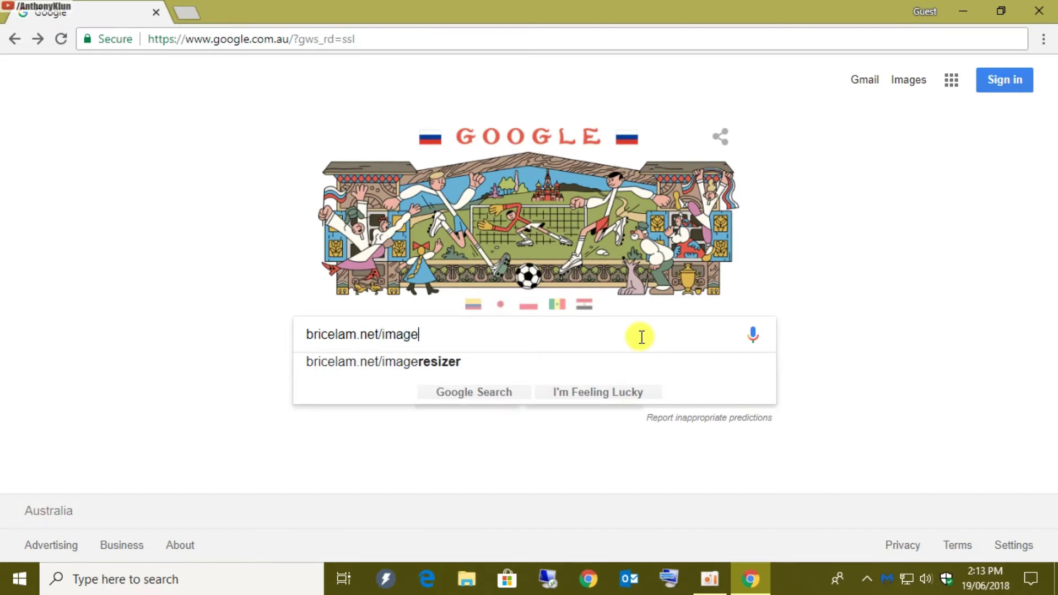
- Open the bricelam.net Image Resizer for Windows page and read through its how-to guide
{"action": "left_click", "coordinate": [377, 363]}
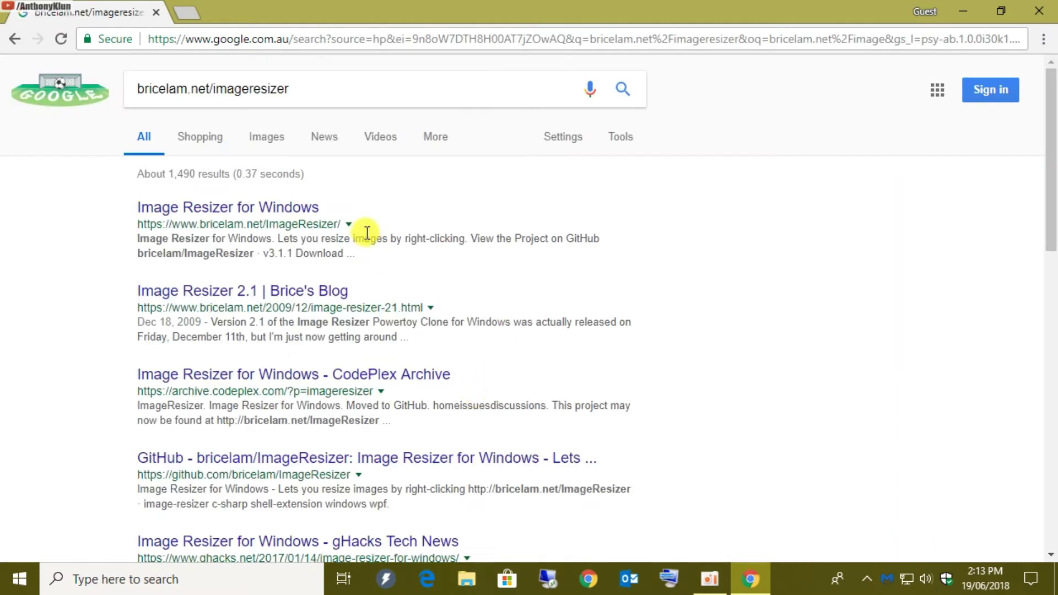
{"action": "left_click", "coordinate": [226, 216]}
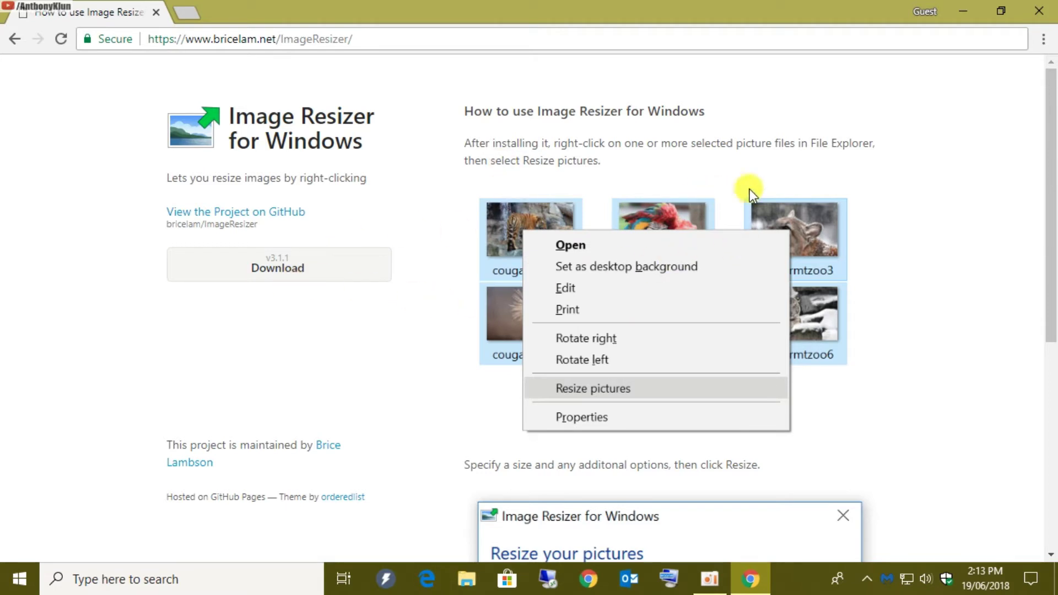
{"action": "scroll", "coordinate": [831, 233], "scroll_direction": "down", "scroll_amount": 3}
{"action": "scroll", "coordinate": [831, 233], "scroll_direction": "up", "scroll_amount": 1}
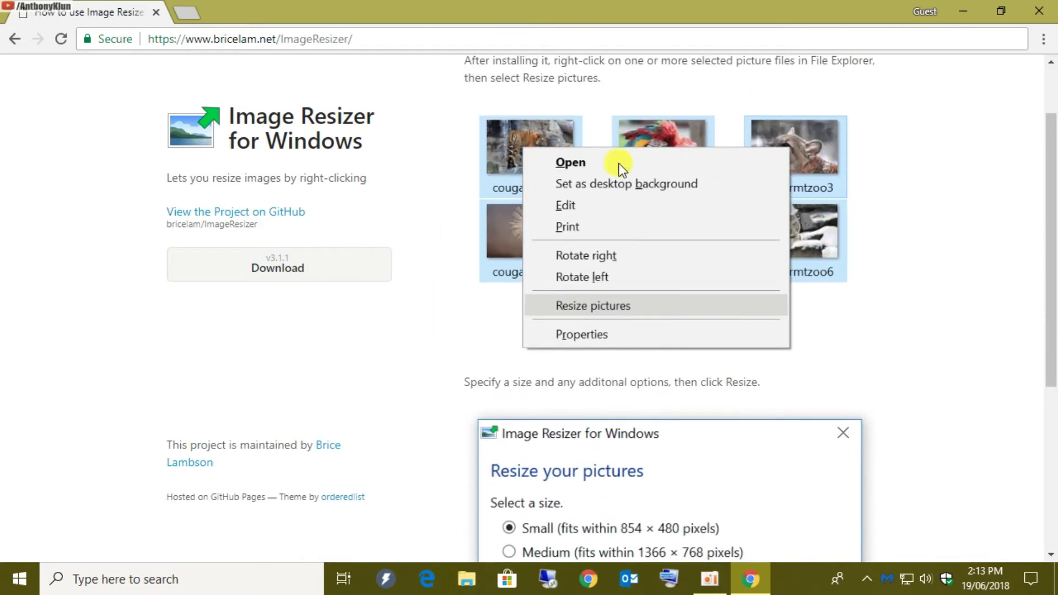
{"action": "scroll", "coordinate": [697, 156], "scroll_direction": "up", "scroll_amount": 1}
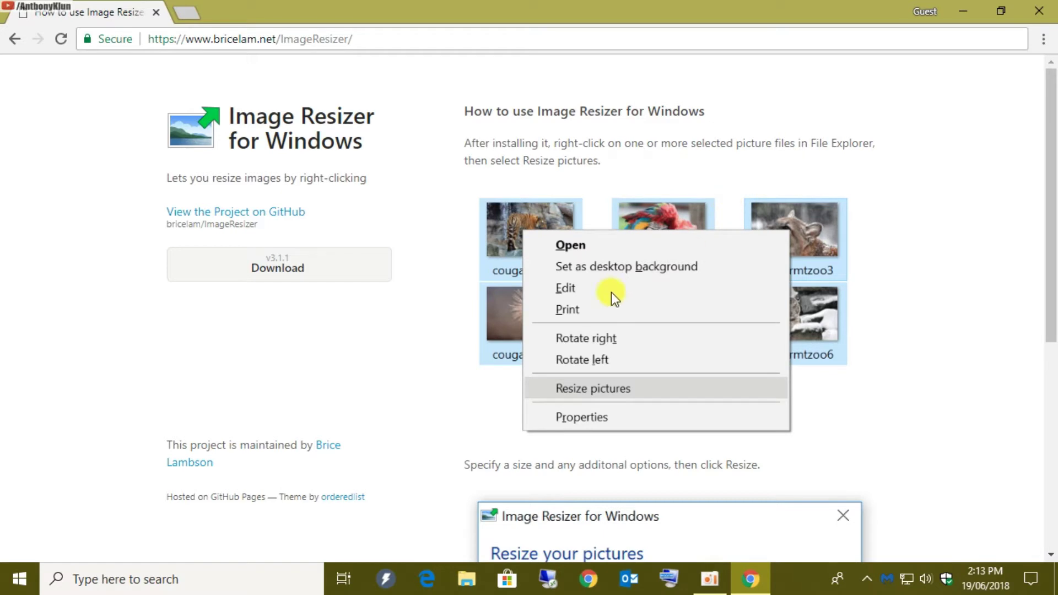
{"action": "scroll", "coordinate": [832, 355], "scroll_direction": "down", "scroll_amount": 5}
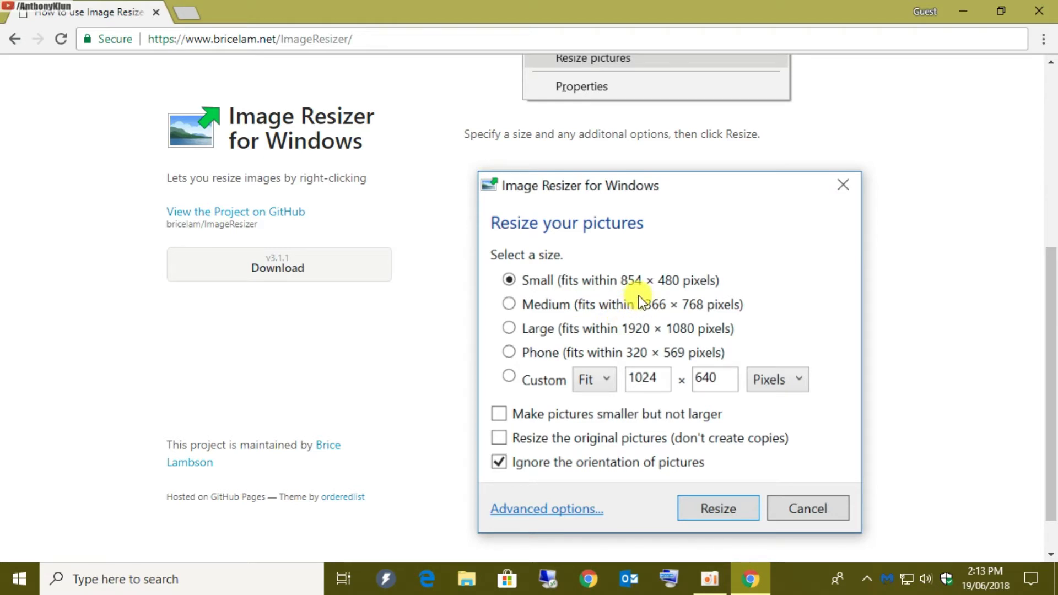
{"action": "scroll", "coordinate": [703, 282], "scroll_direction": "down", "scroll_amount": 1}
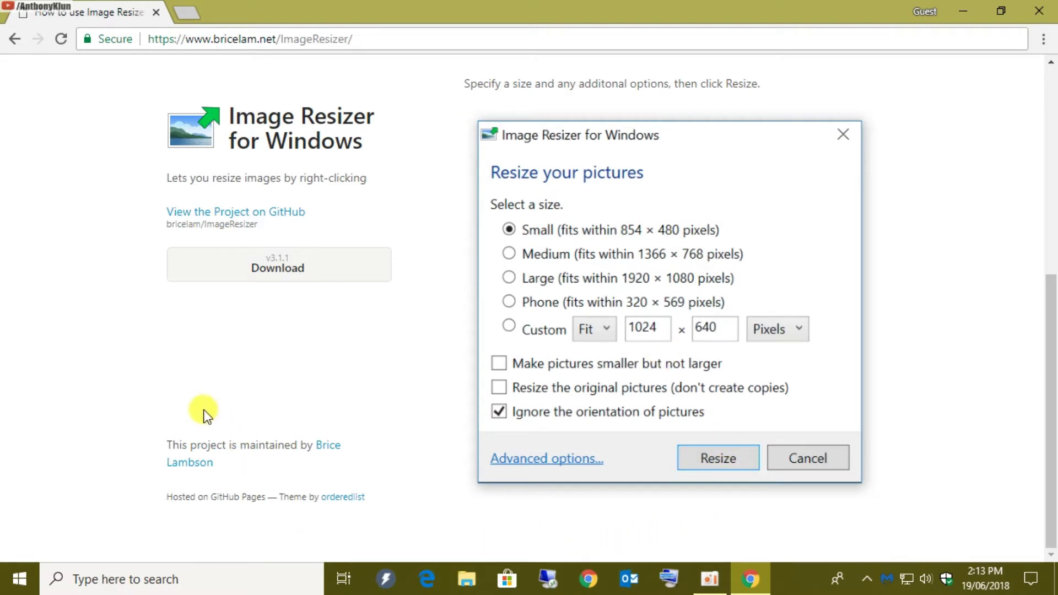
- Download and run ImageResizerSetup-3.1.1.exe, agreeing to the Ms-RL license terms
{"action": "left_click", "coordinate": [286, 270]}
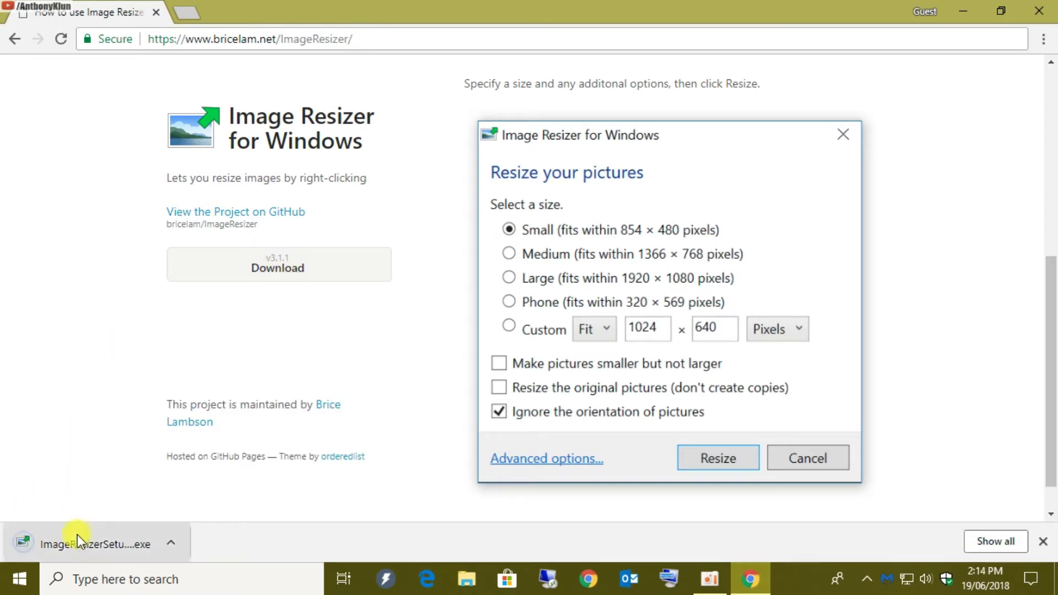
{"action": "left_click", "coordinate": [92, 541]}
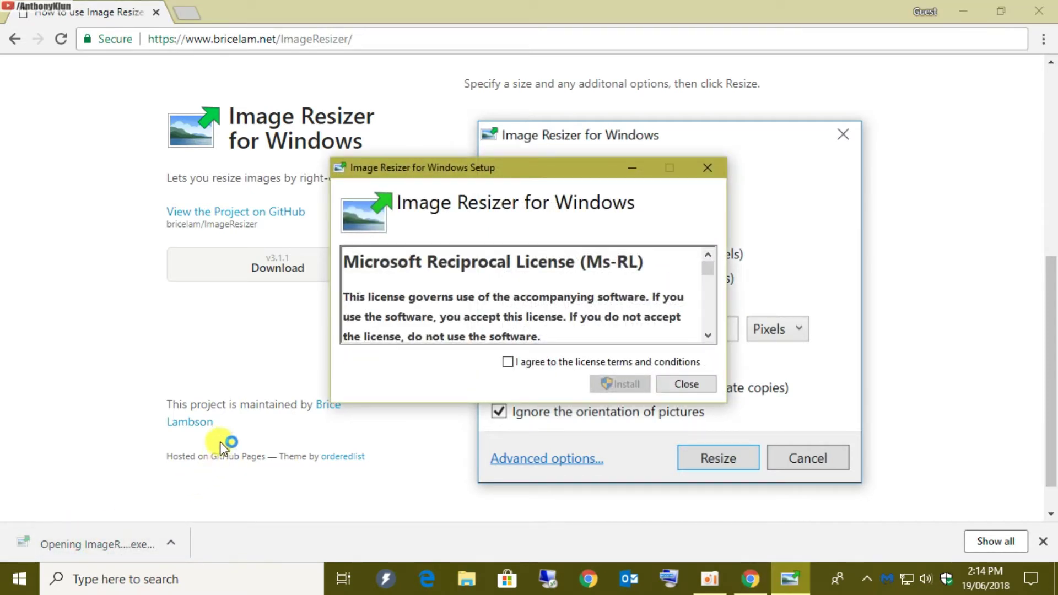
{"action": "left_click", "coordinate": [508, 362]}
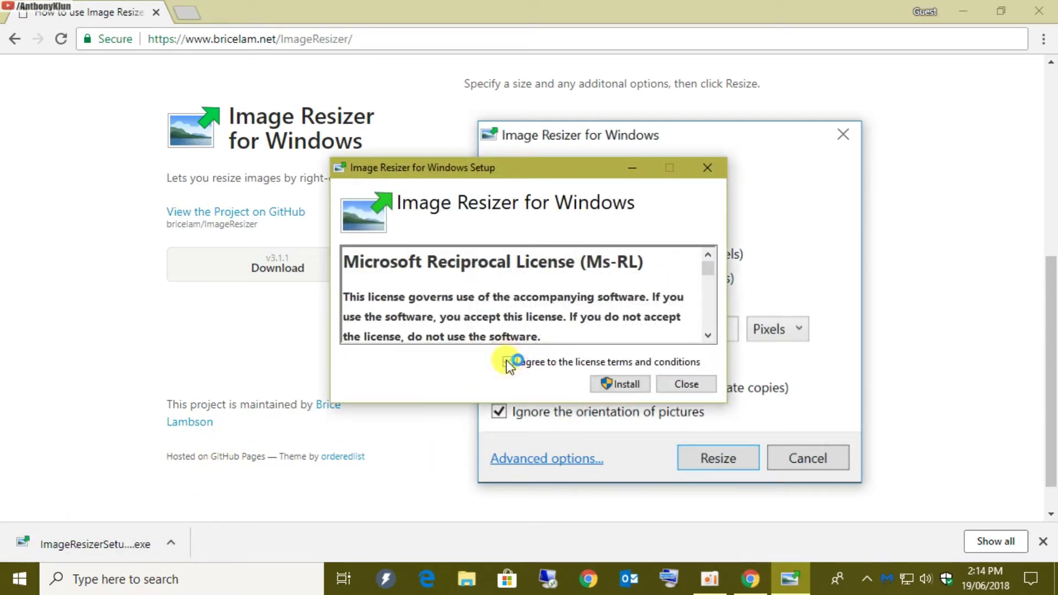
- Install Image Resizer for Windows and close setup after Installation Successfully Completed
{"action": "left_click", "coordinate": [964, 8]}
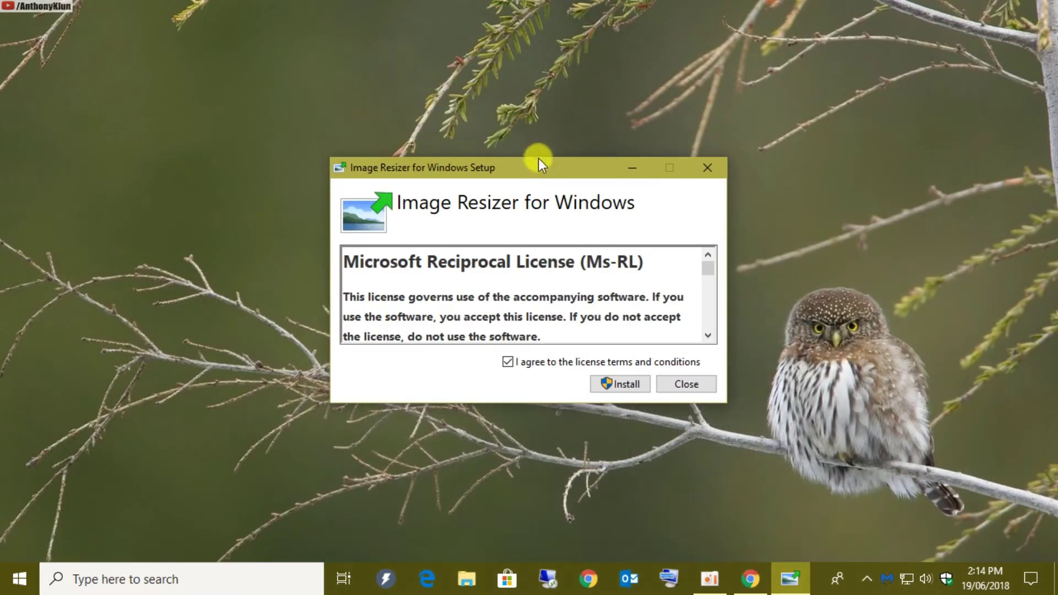
{"action": "left_click", "coordinate": [508, 361]}
{"action": "left_click", "coordinate": [621, 383]}
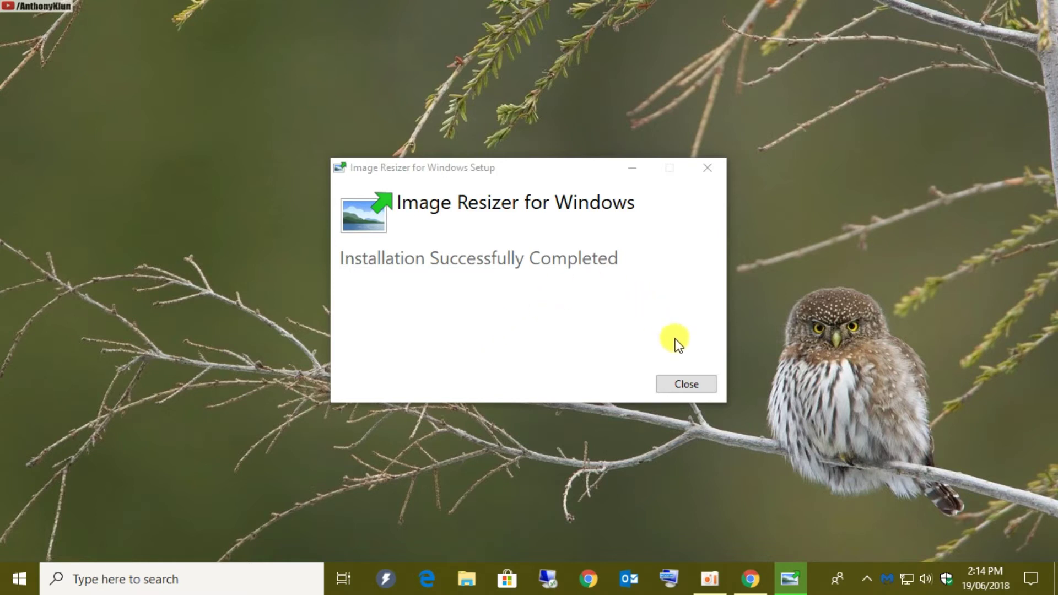
{"action": "left_click", "coordinate": [684, 384]}
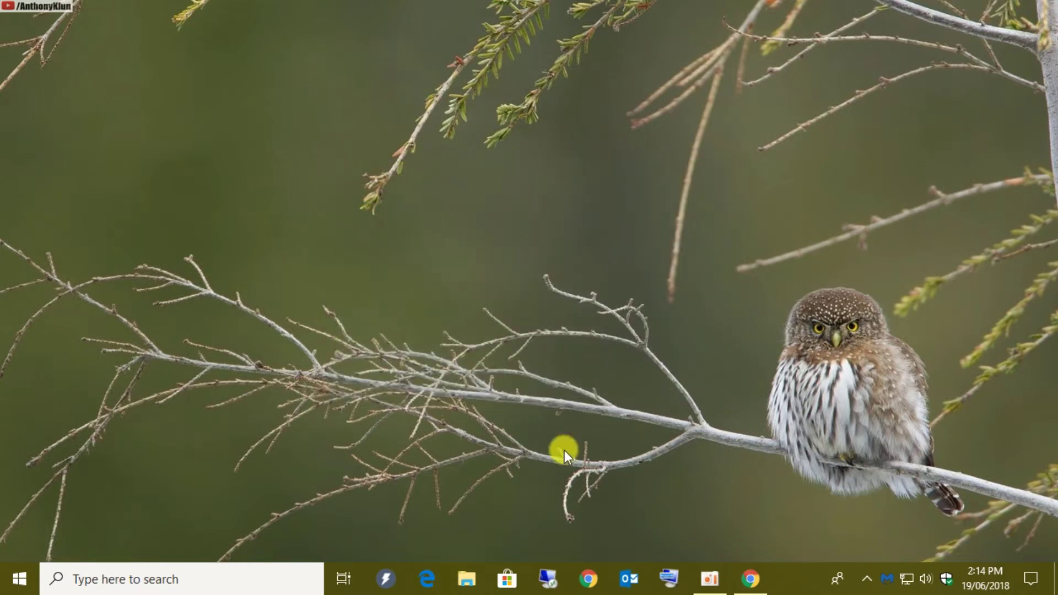
- Browse File Explorer to Downloads > S7 for sale, showing its eight JPG photos
{"action": "left_click", "coordinate": [468, 579]}
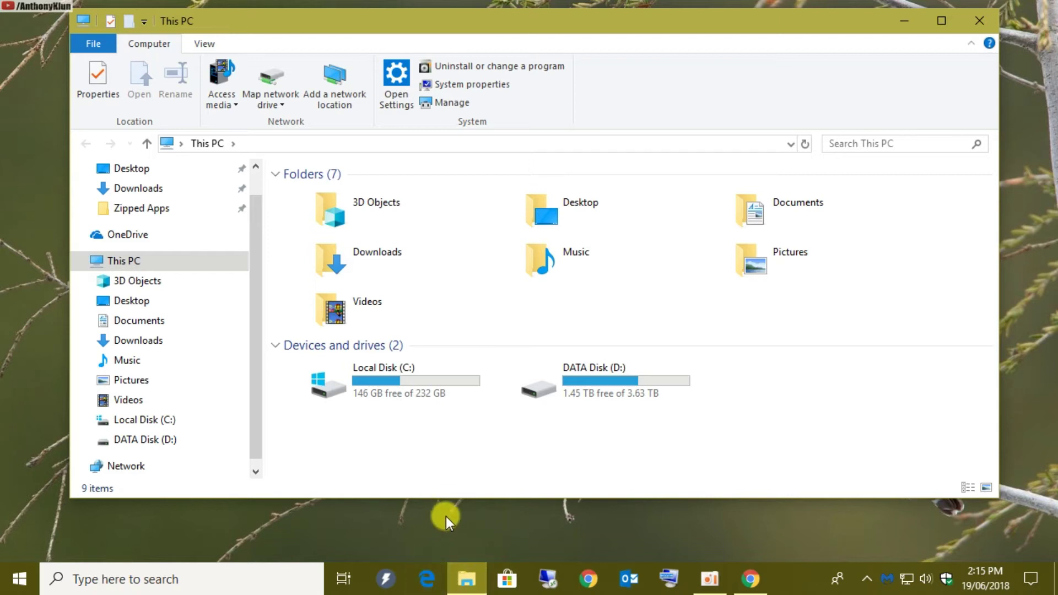
{"action": "double_click", "coordinate": [352, 261]}
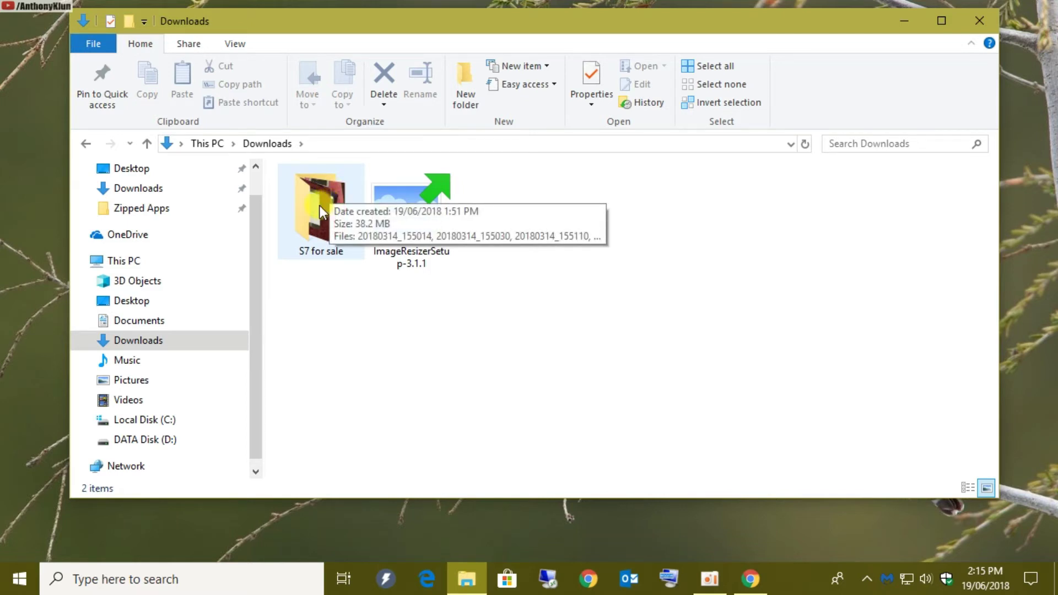
{"action": "double_click", "coordinate": [320, 206]}
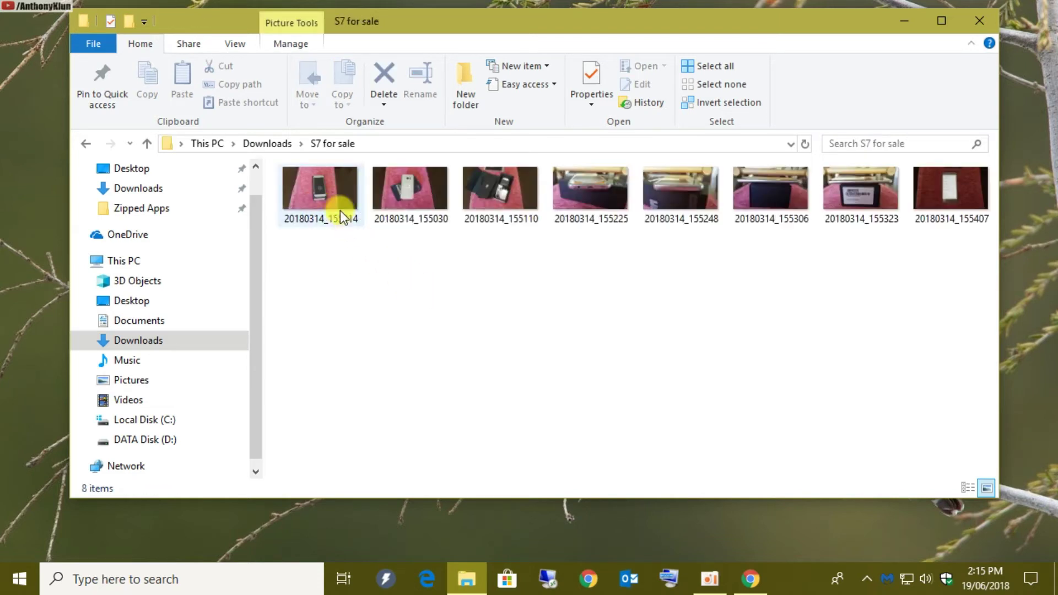
{"action": "mouse_move", "coordinate": [332, 189]}
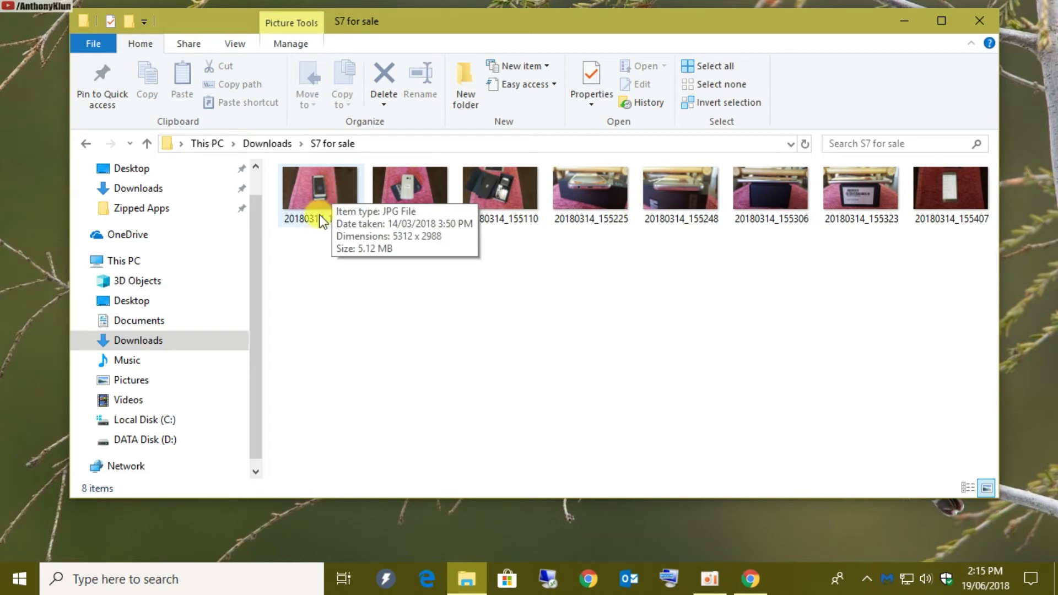
- Resize photo 20180314_155014 to Medium (1366 × 768), creating a copy beside the original
{"action": "right_click", "coordinate": [312, 186]}
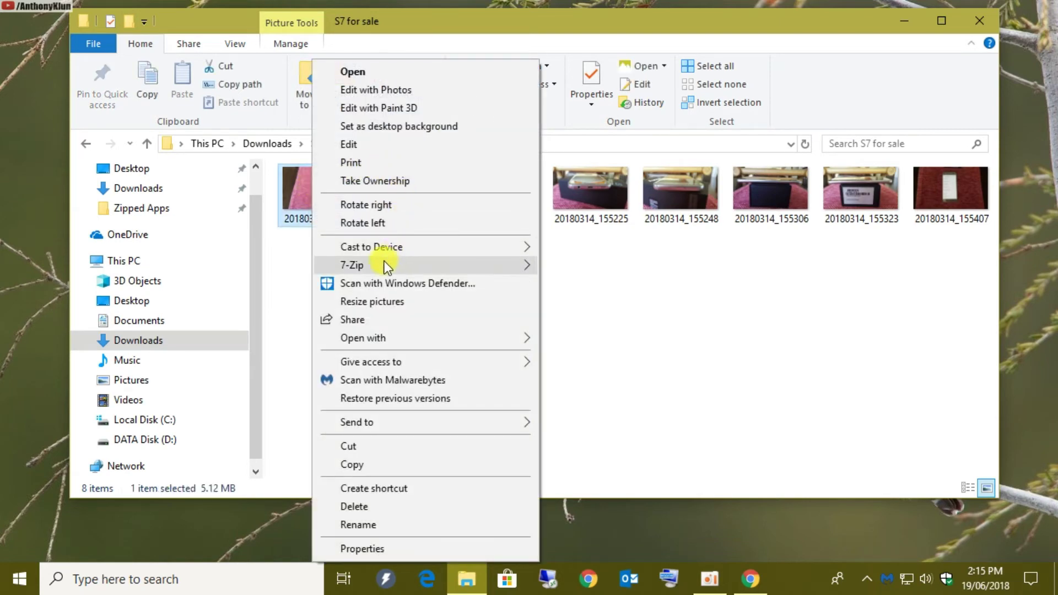
{"action": "left_click", "coordinate": [430, 302]}
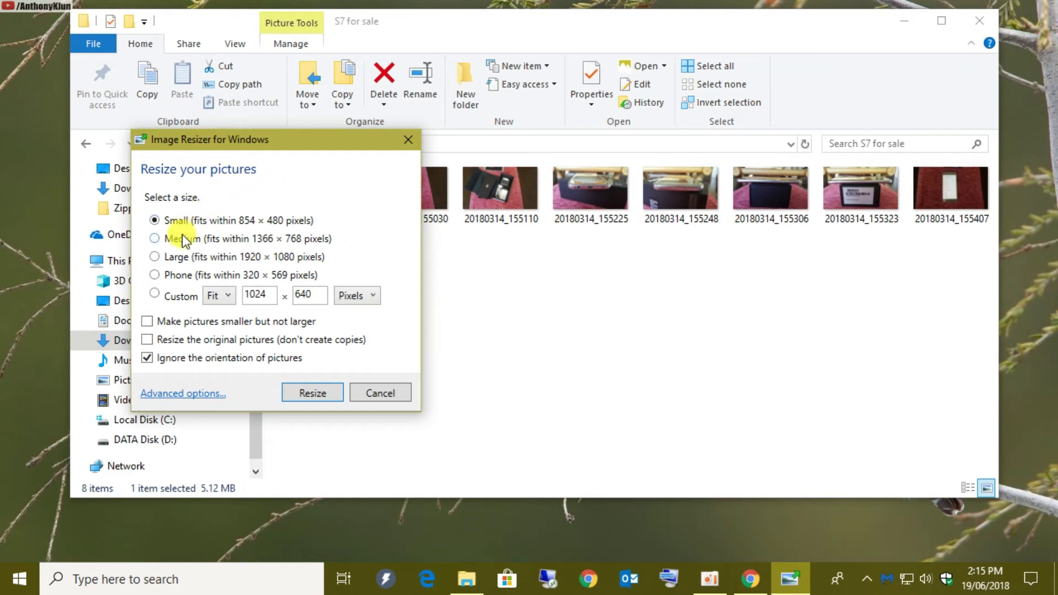
{"action": "left_click", "coordinate": [155, 238]}
{"action": "left_click", "coordinate": [313, 393]}
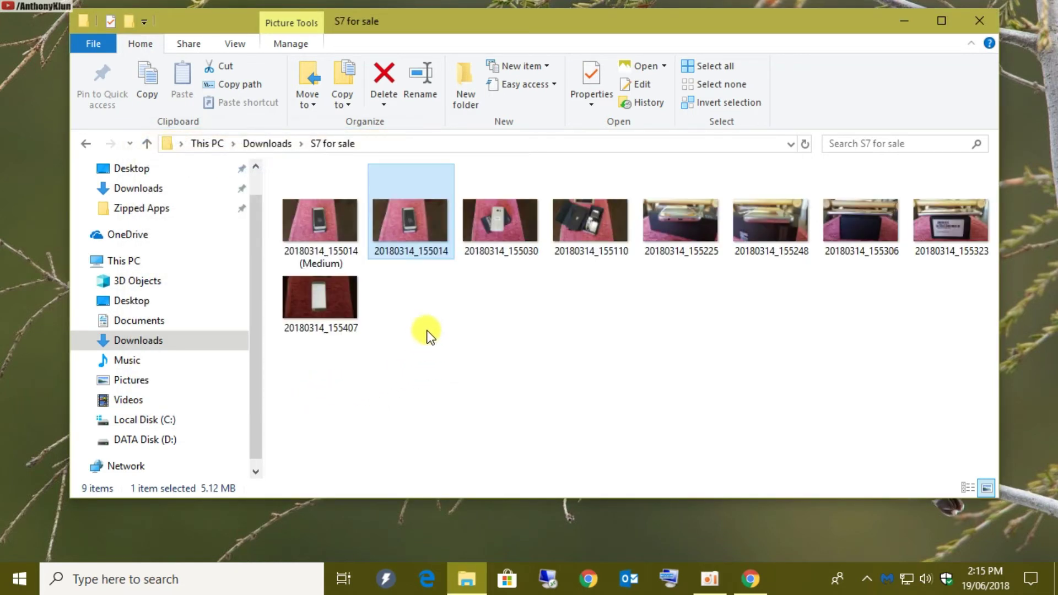
- Compare the Medium copy (1365 x 768, 324 KB) with the original 20180314_155014 photo
{"action": "left_click", "coordinate": [328, 235]}
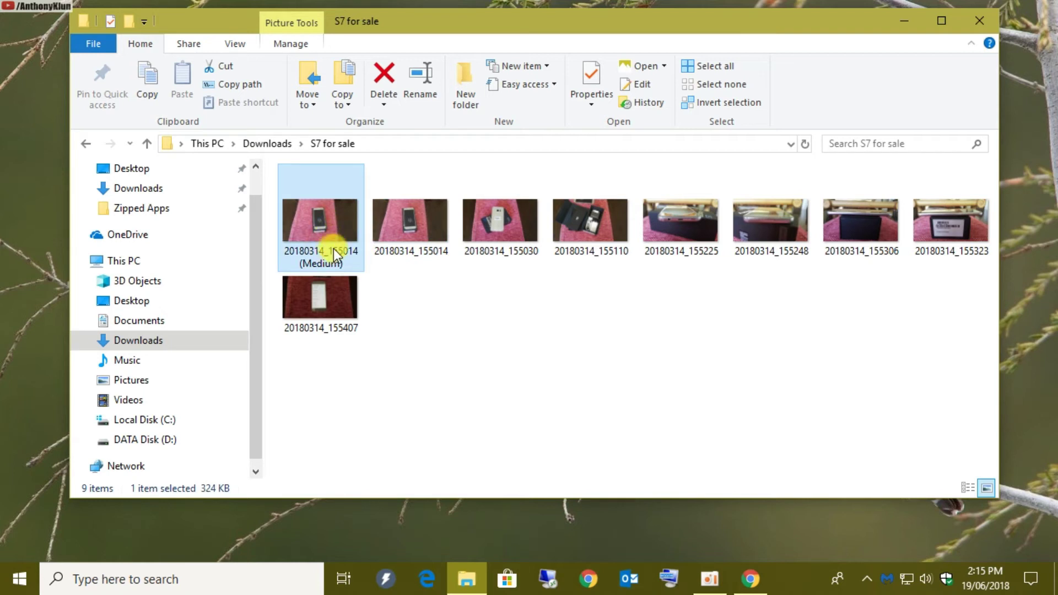
{"action": "mouse_move", "coordinate": [330, 234]}
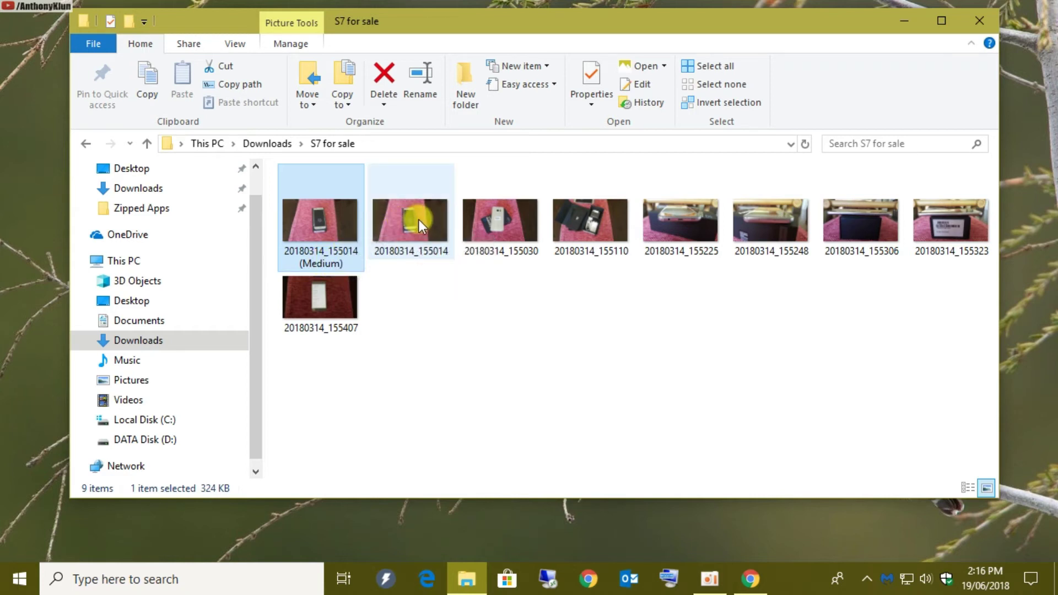
{"action": "mouse_move", "coordinate": [419, 220]}
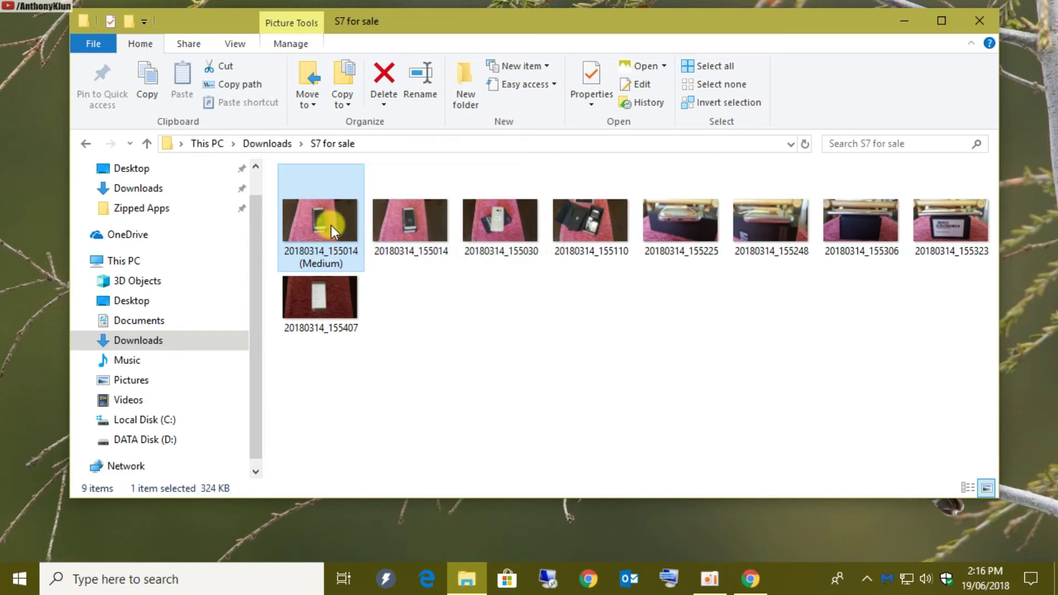
{"action": "left_click", "coordinate": [408, 227]}
- View 20180314_155014 and its Medium copy in Photos, then close the viewer
{"action": "double_click", "coordinate": [406, 226]}
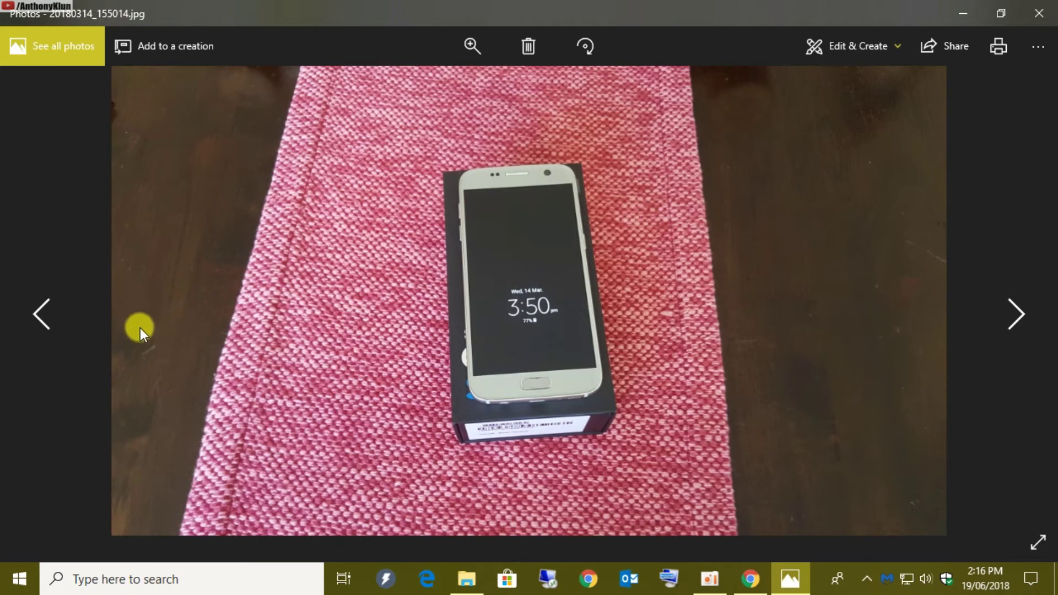
{"action": "left_click", "coordinate": [34, 312]}
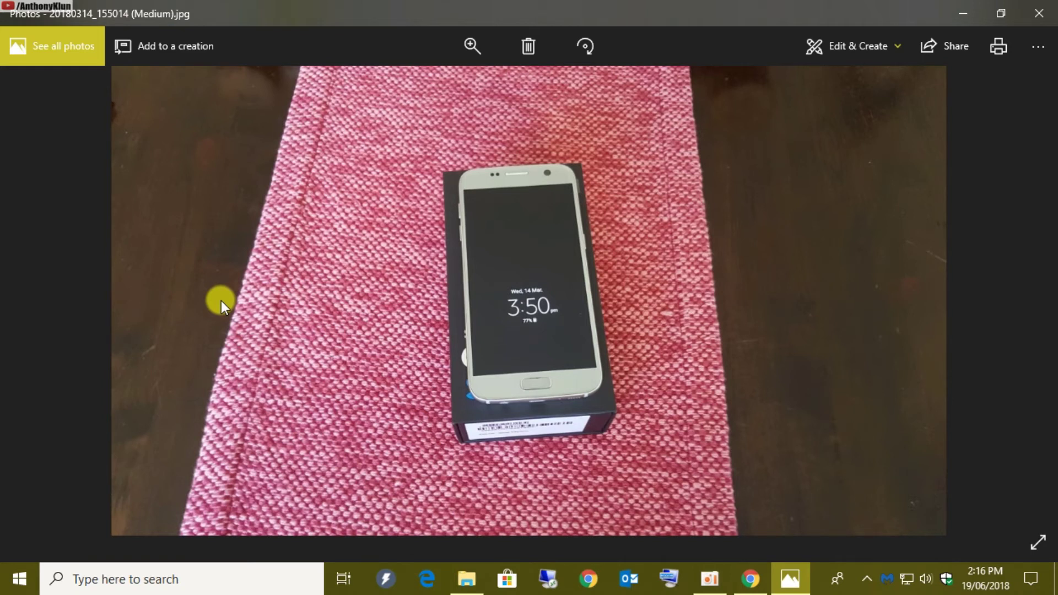
{"action": "left_click", "coordinate": [1039, 12]}
- Delete the 20180314_155014 (Medium) copy and select all eight original photos
{"action": "left_click", "coordinate": [312, 220]}
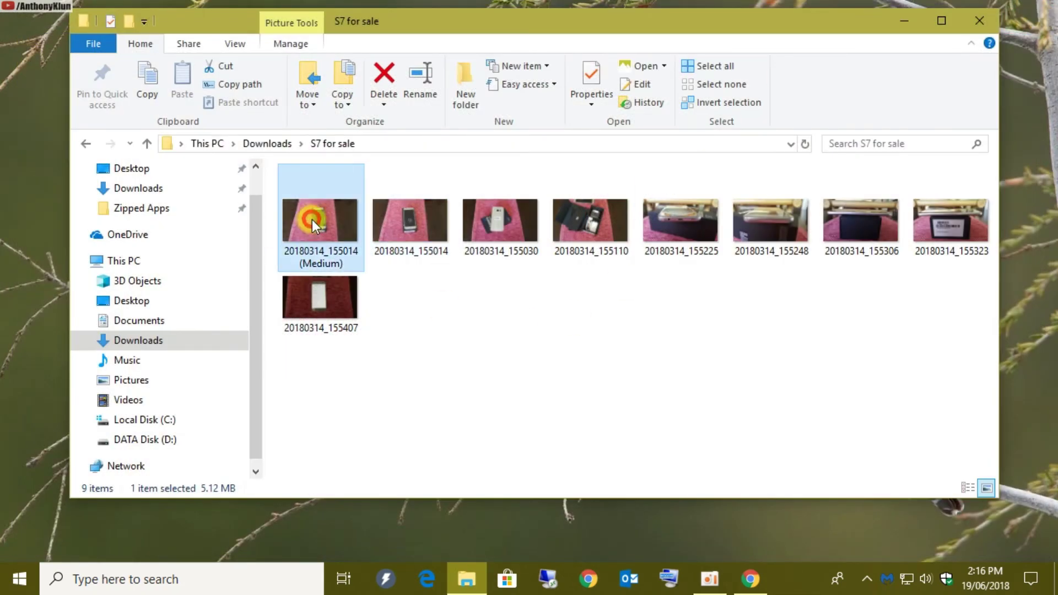
{"action": "right_click", "coordinate": [327, 217]}
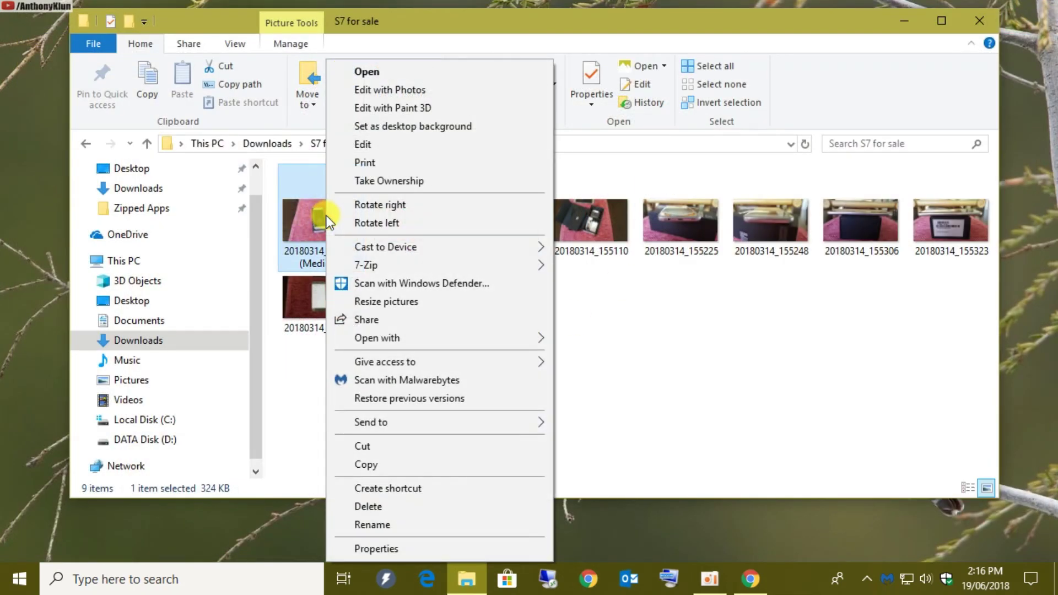
{"action": "left_click", "coordinate": [390, 506]}
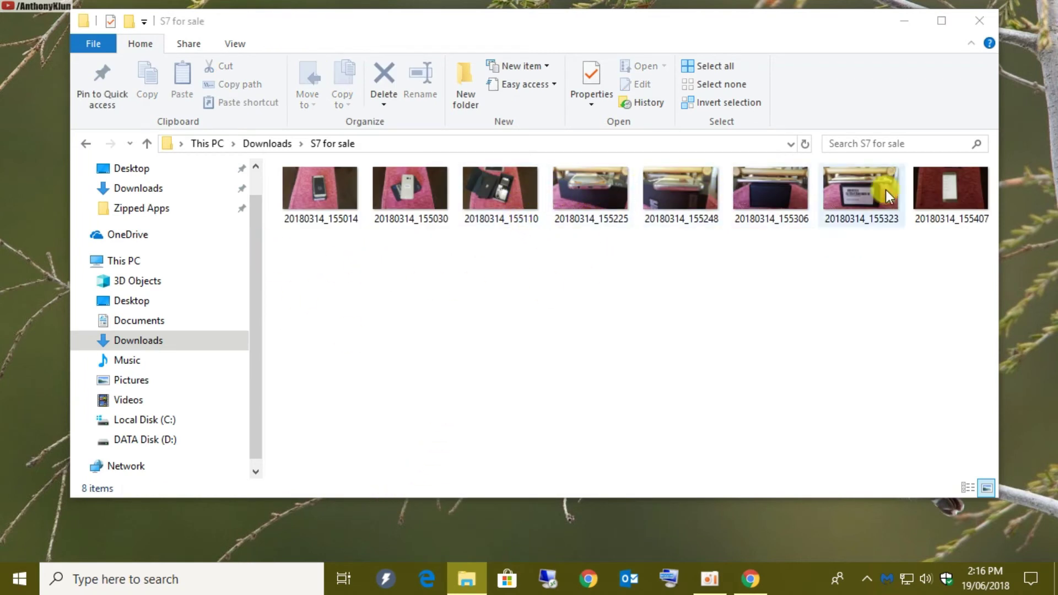
{"action": "left_click_drag", "start_coordinate": [315, 242], "coordinate": [963, 185]}
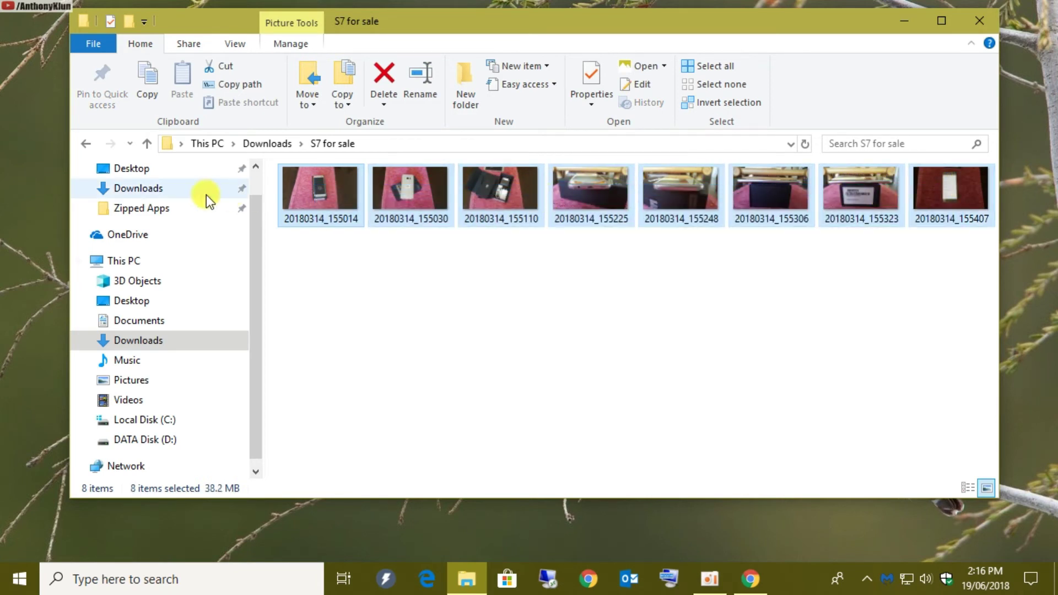
- Resize all eight selected photos to Small (854 × 480), making 16 items in the folder
{"action": "right_click", "coordinate": [353, 183]}
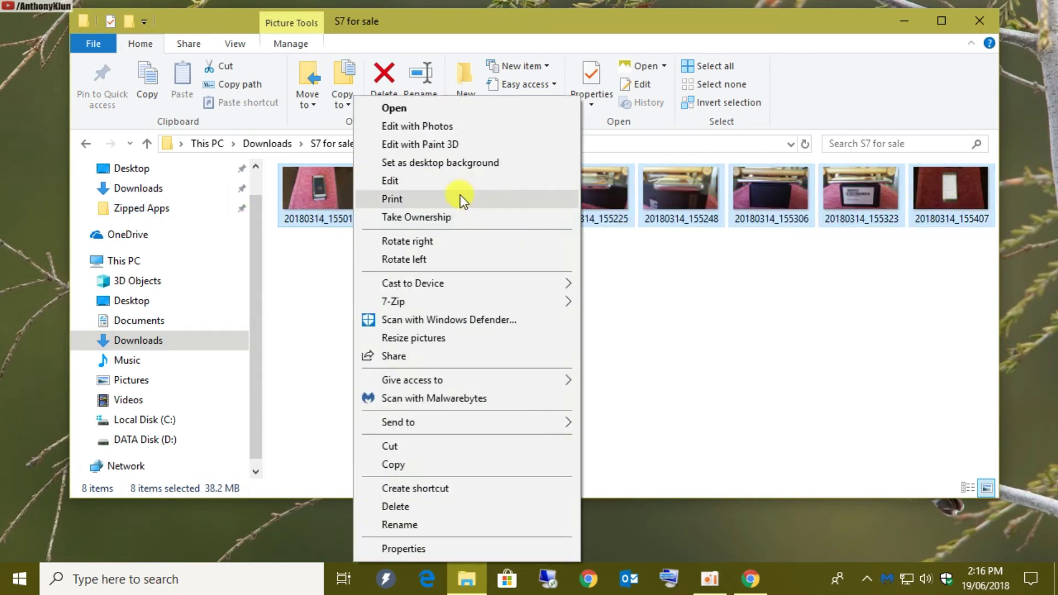
{"action": "left_click", "coordinate": [418, 338]}
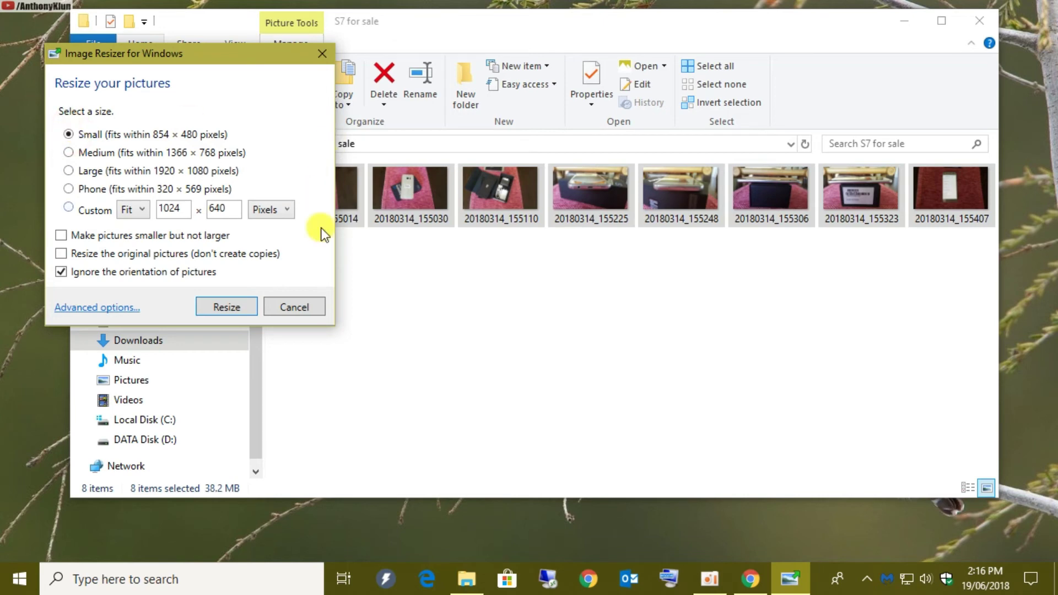
{"action": "left_click", "coordinate": [231, 306]}
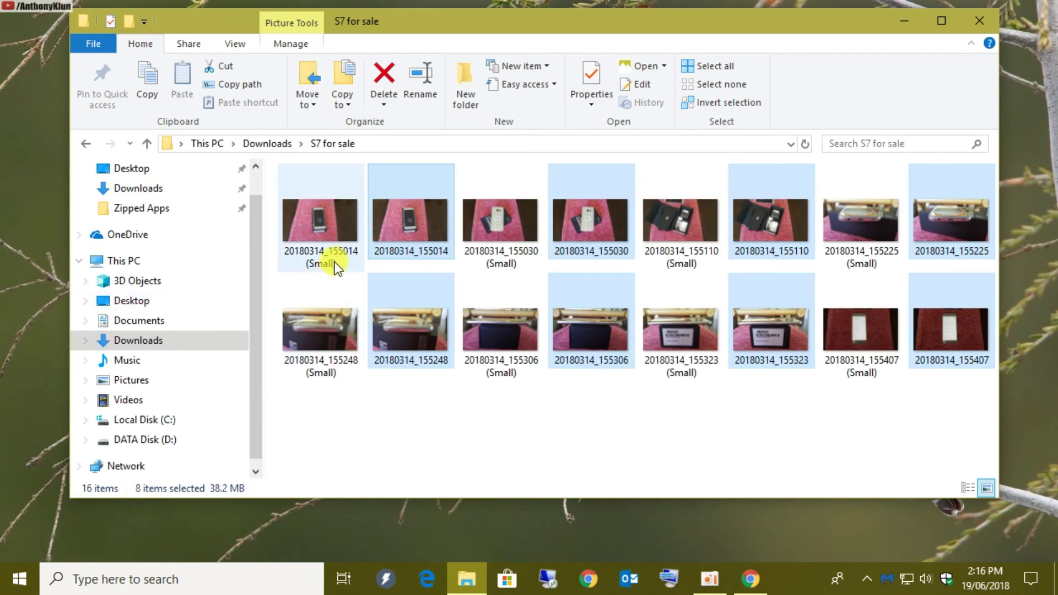
{"action": "left_click", "coordinate": [496, 225]}
{"action": "left_click", "coordinate": [676, 230]}
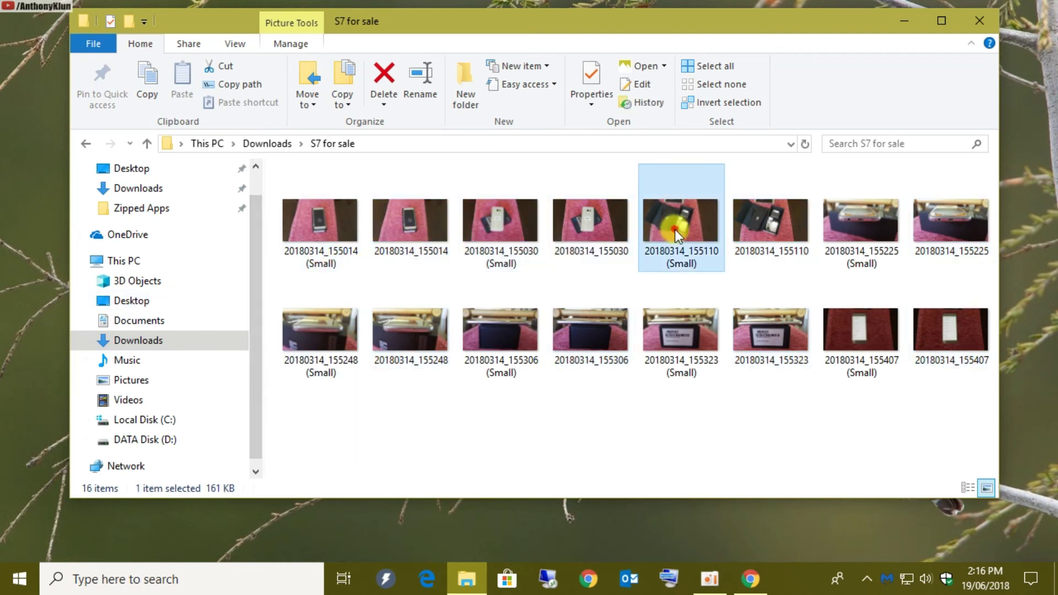
{"action": "left_click", "coordinate": [875, 225]}
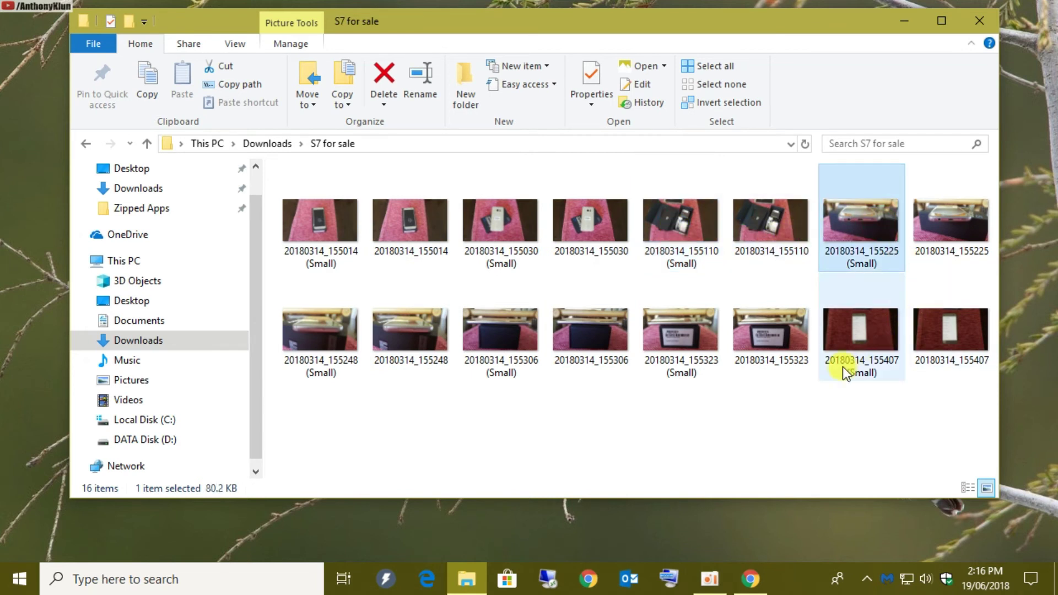
{"action": "left_click", "coordinate": [860, 343]}
{"action": "left_click", "coordinate": [713, 353]}
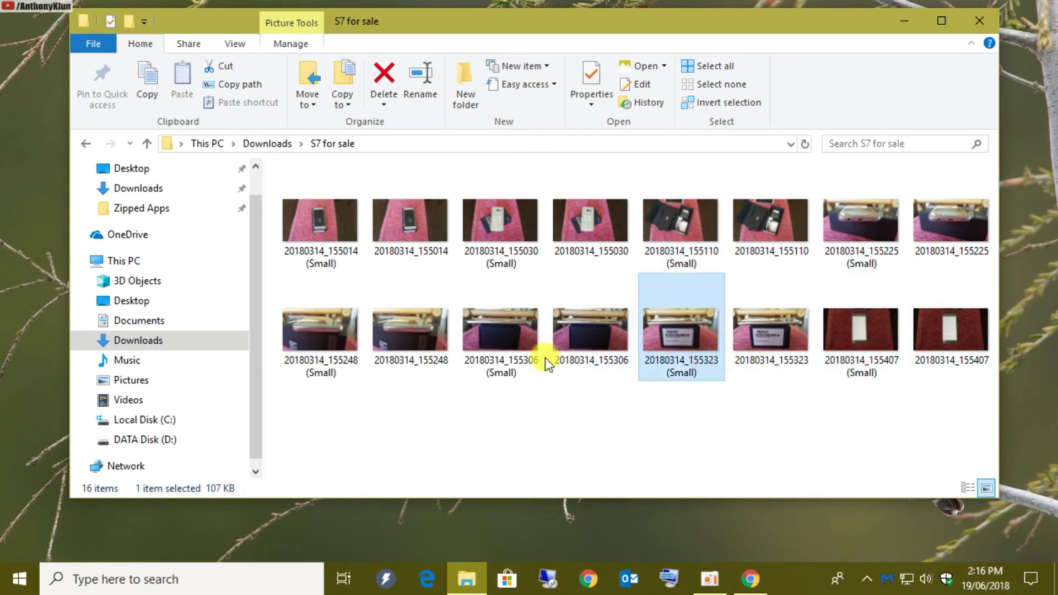
{"action": "left_click", "coordinate": [485, 339]}
{"action": "left_click", "coordinate": [322, 340]}
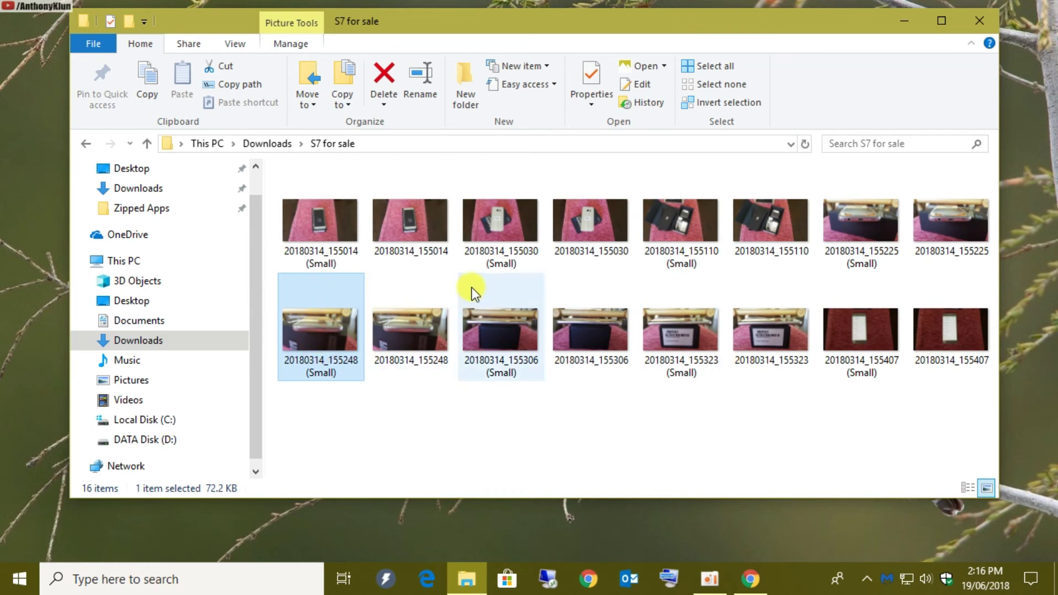
{"action": "left_click", "coordinate": [320, 218]}
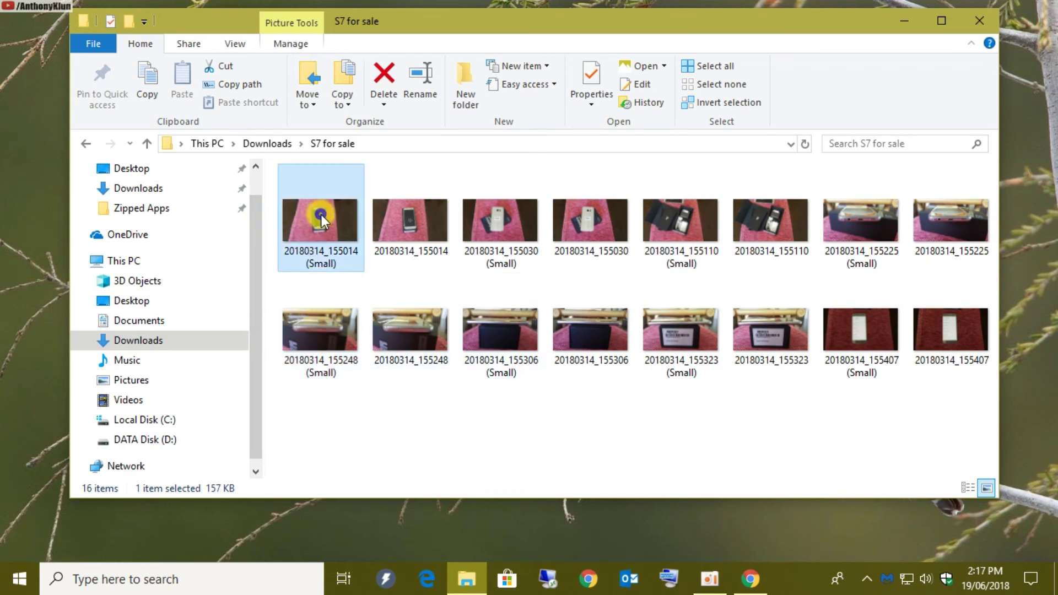
{"action": "right_click", "coordinate": [322, 221]}
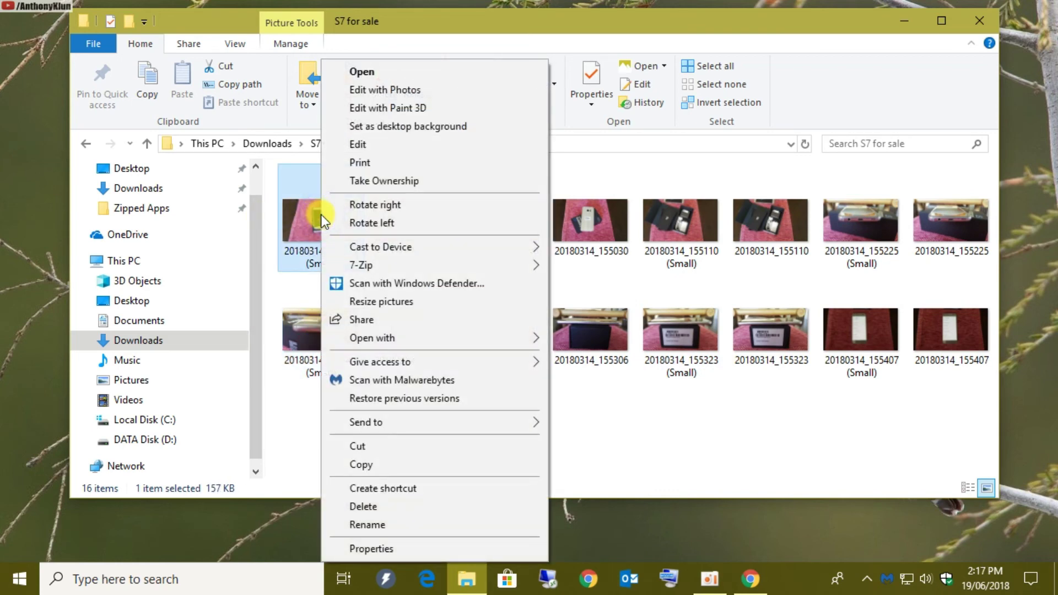
{"action": "left_click", "coordinate": [399, 550]}
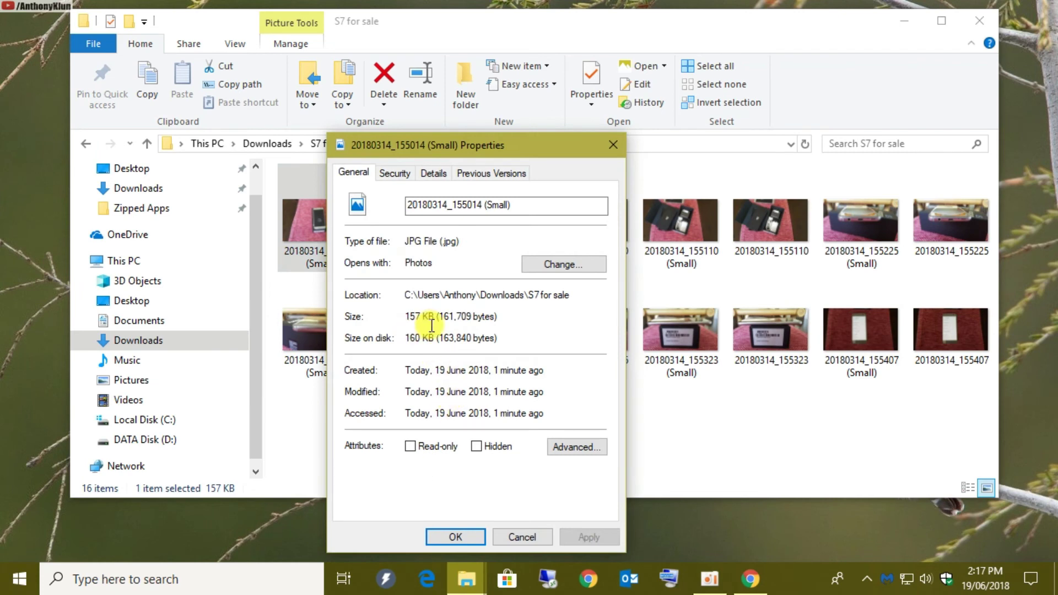
{"action": "left_click", "coordinate": [523, 539]}
{"action": "left_click", "coordinate": [507, 236]}
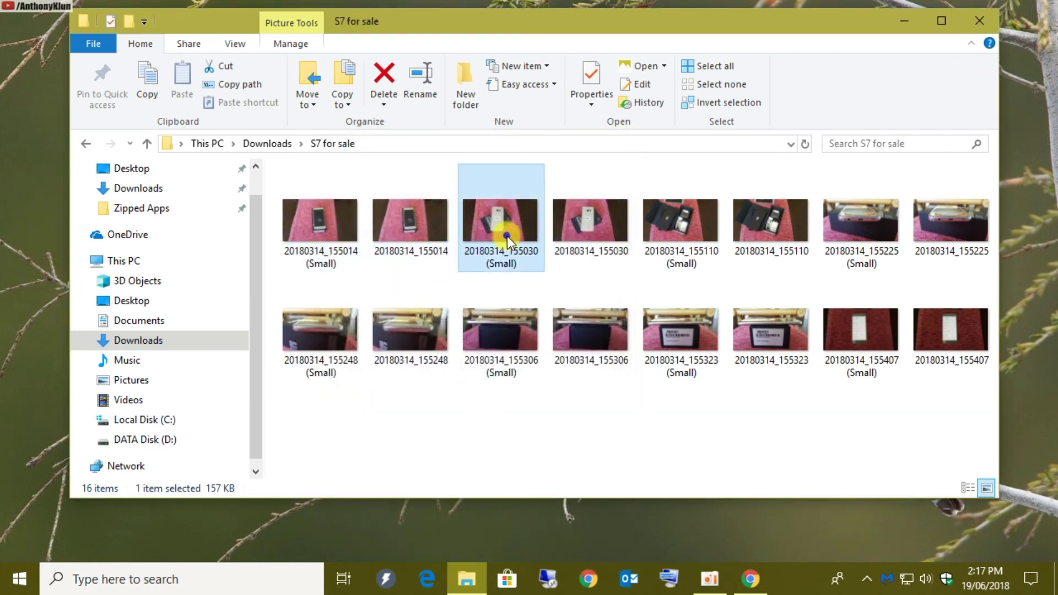
{"action": "right_click", "coordinate": [507, 236]}
{"action": "left_click", "coordinate": [580, 548]}
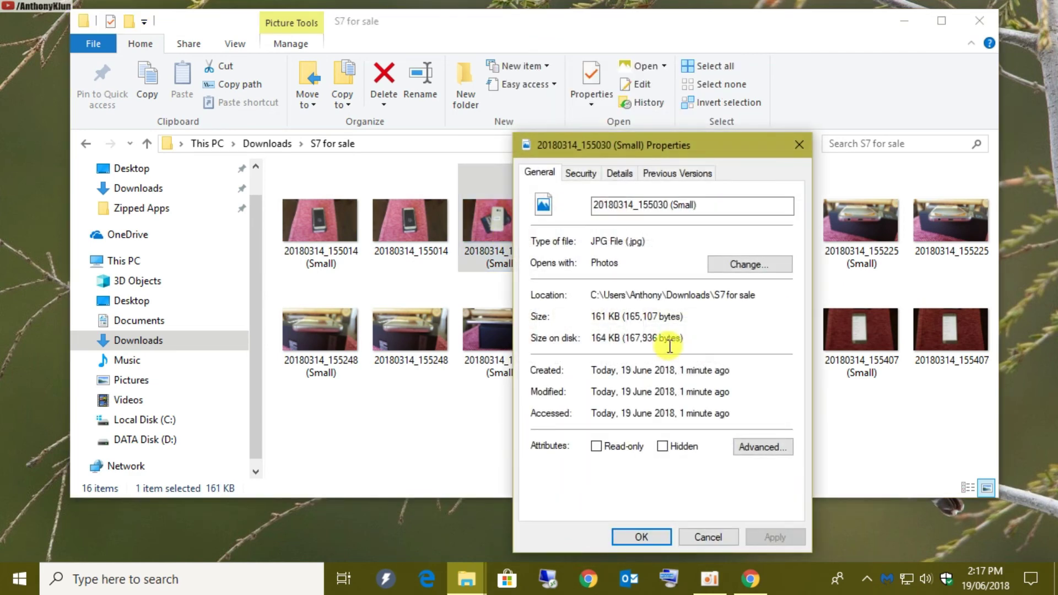
{"action": "left_click", "coordinate": [708, 538]}
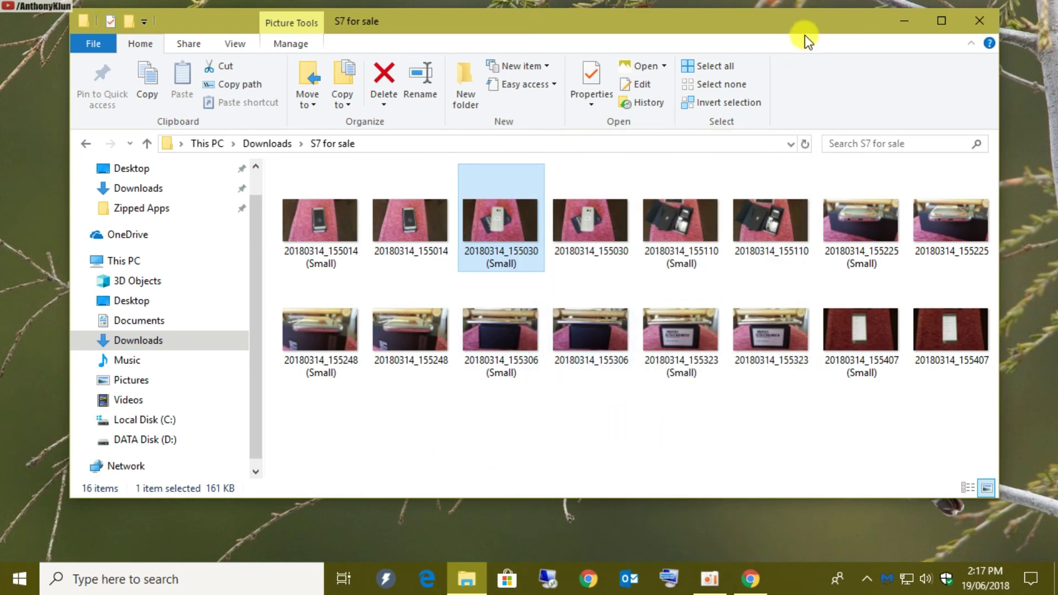
- Shift the S7 for sale Explorer window slightly, then close it to reveal the desktop
{"action": "mouse_move", "coordinate": [803, 34]}
{"action": "left_mouse_down"}
{"action": "mouse_move", "coordinate": [783, 20]}
{"action": "mouse_move", "coordinate": [781, 30]}
{"action": "left_mouse_up"}
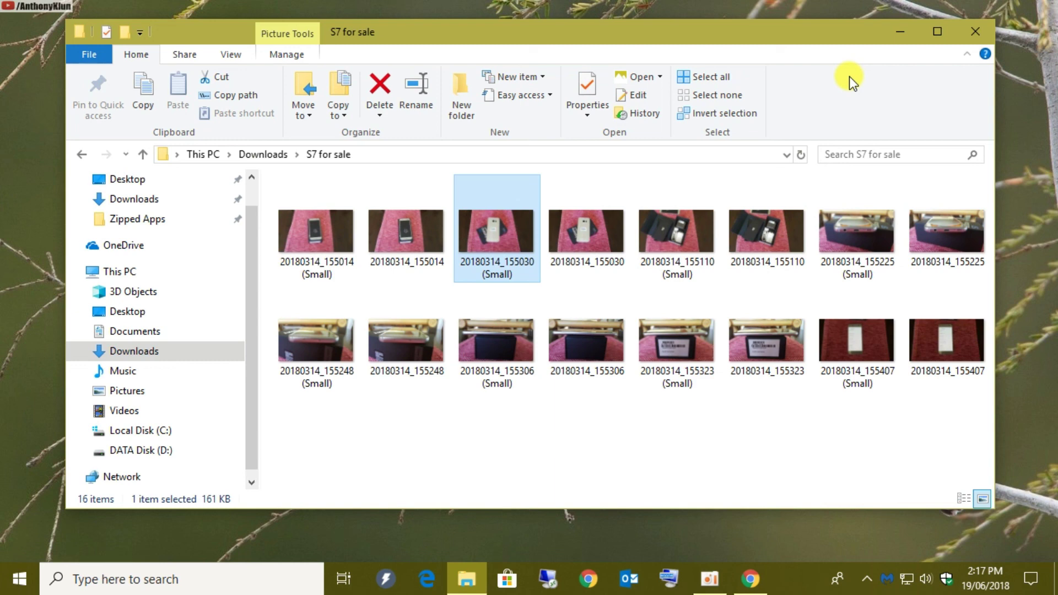
{"action": "left_click", "coordinate": [987, 25]}
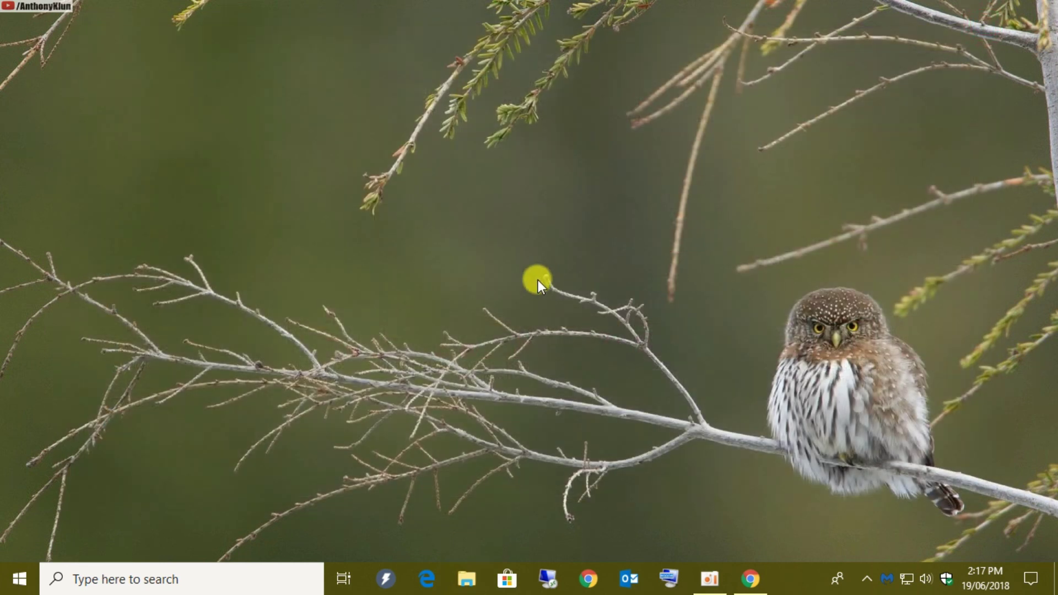